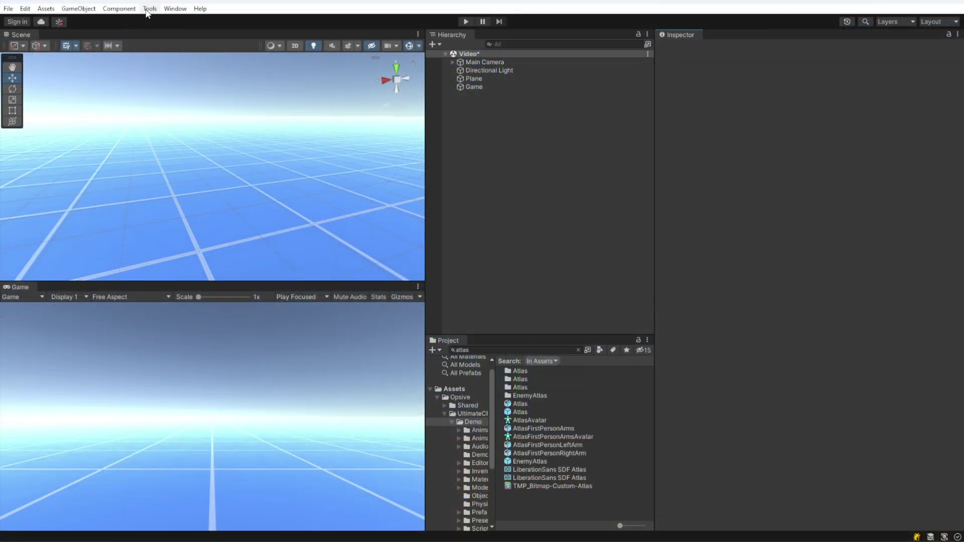
- Open the Character Manager from Tools > Opsive > Ultimate Character Controller and move it aside
click(149, 9)
mouse_move(151, 23)
mouse_move(276, 23)
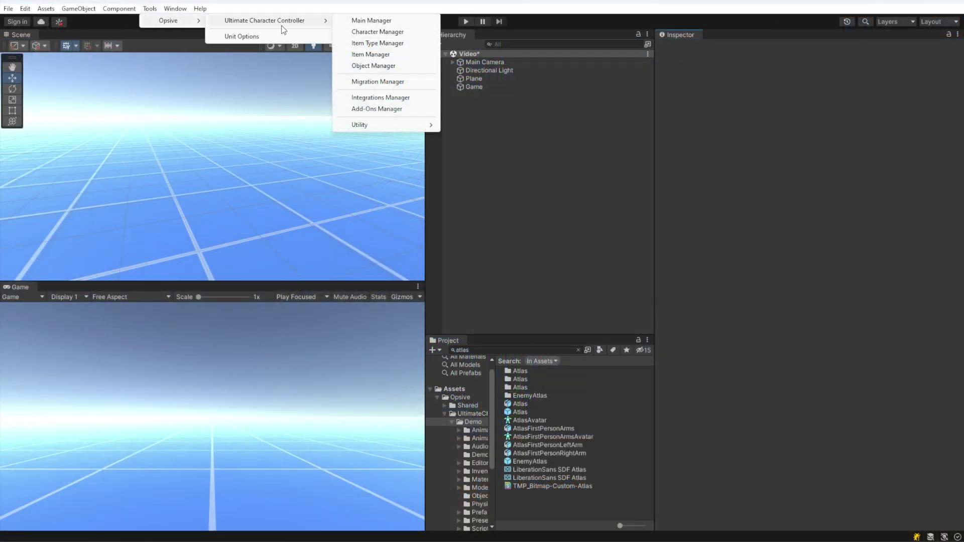
click(383, 32)
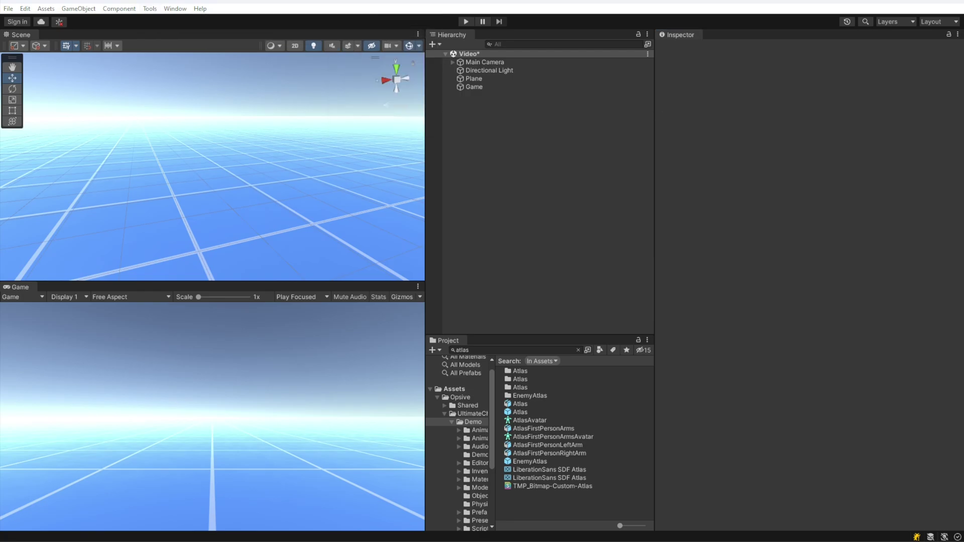
drag(454, 119, 398, 118)
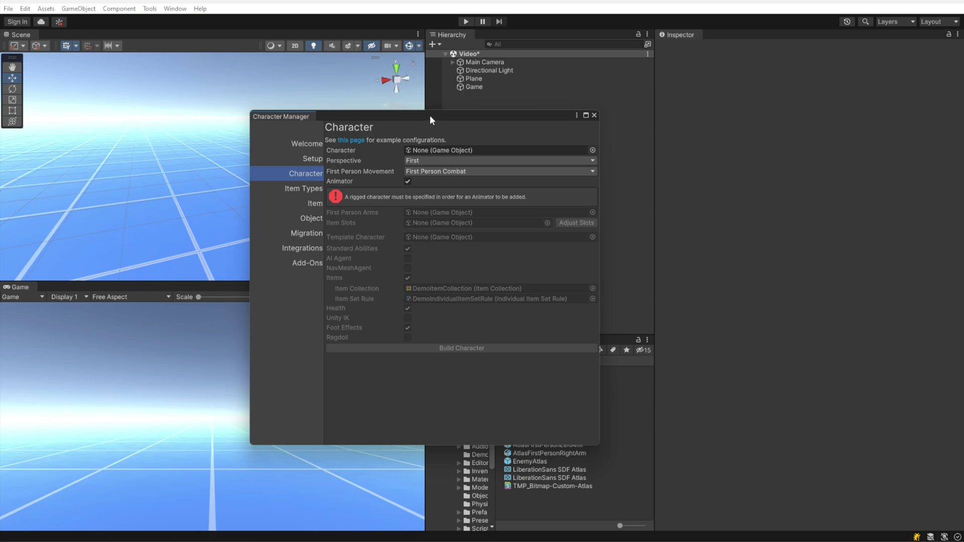
- Place the Atlas prefab in the scene and assign it to the Character Manager's Character field
drag(429, 115, 224, 223)
drag(522, 405, 529, 175)
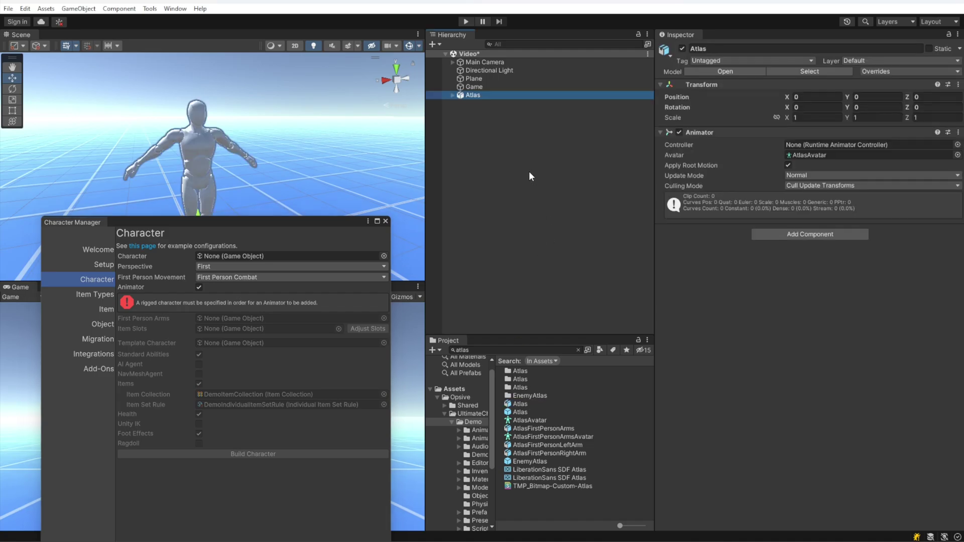
drag(242, 221, 734, 143)
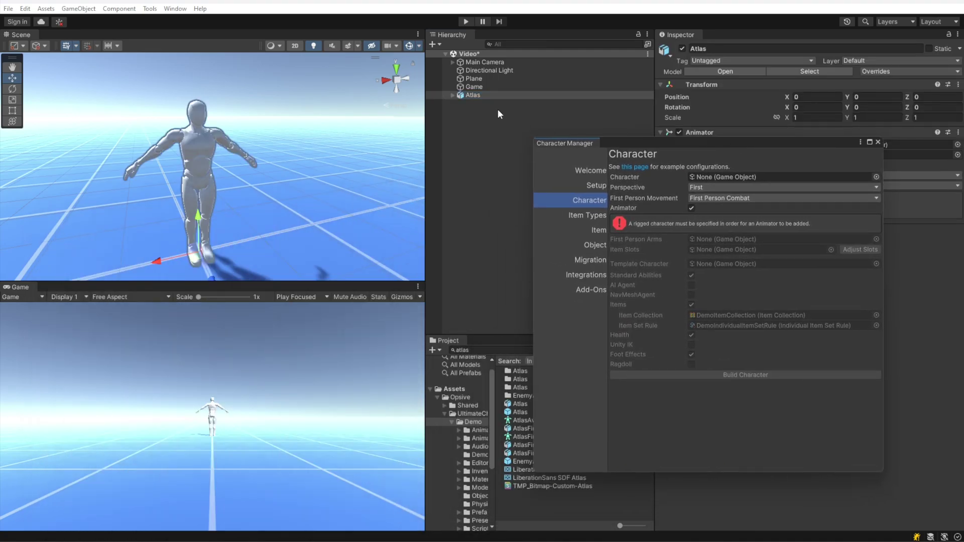
drag(480, 95, 732, 179)
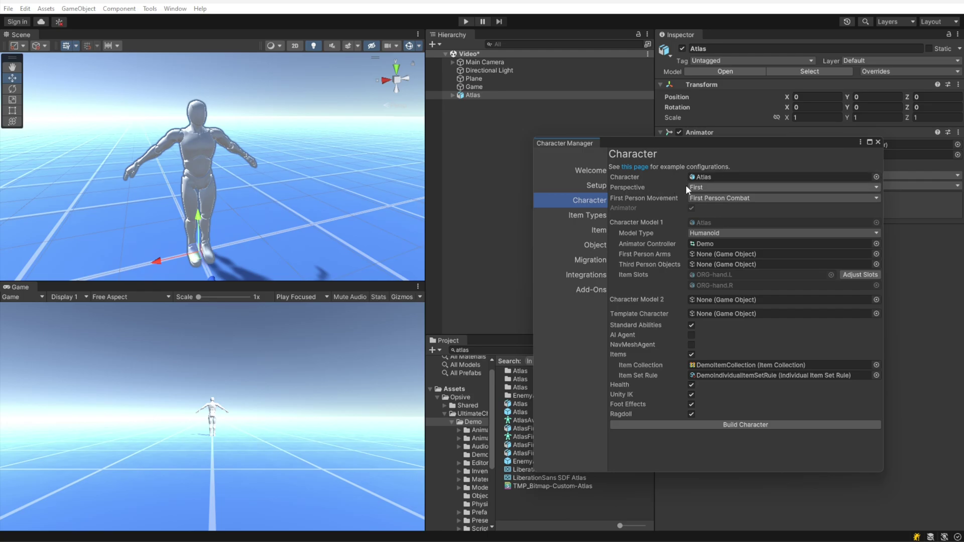
- Switch the Character Manager's Perspective dropdown from First to Third
click(710, 186)
click(714, 210)
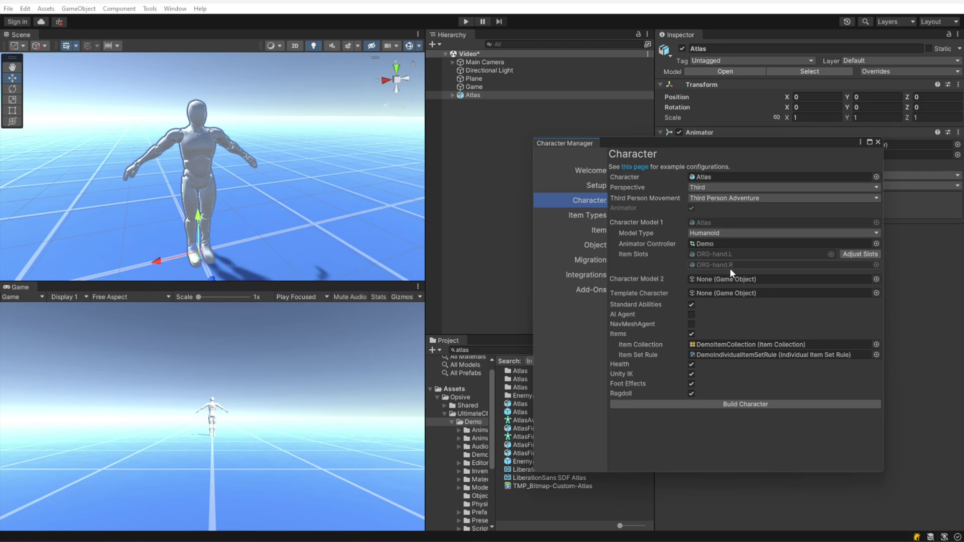
click(859, 255)
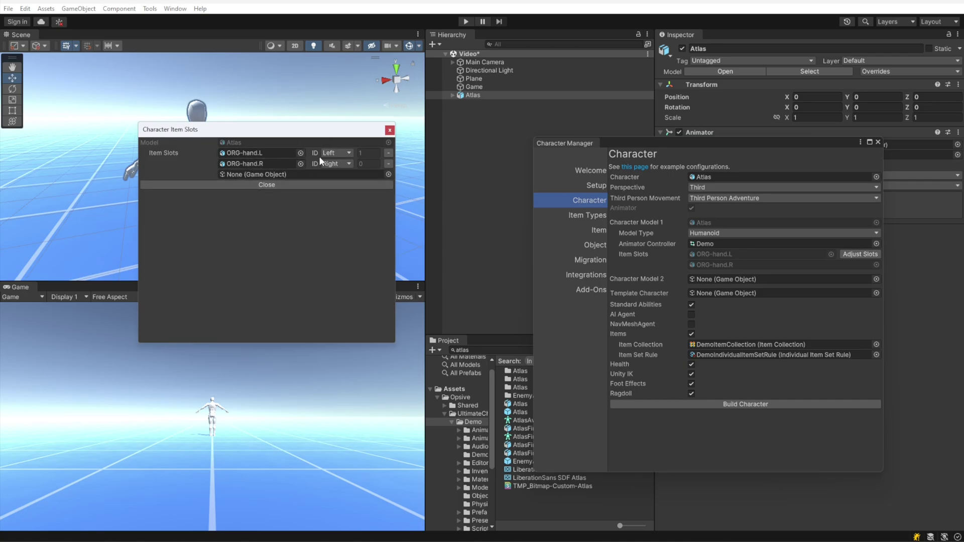
click(389, 130)
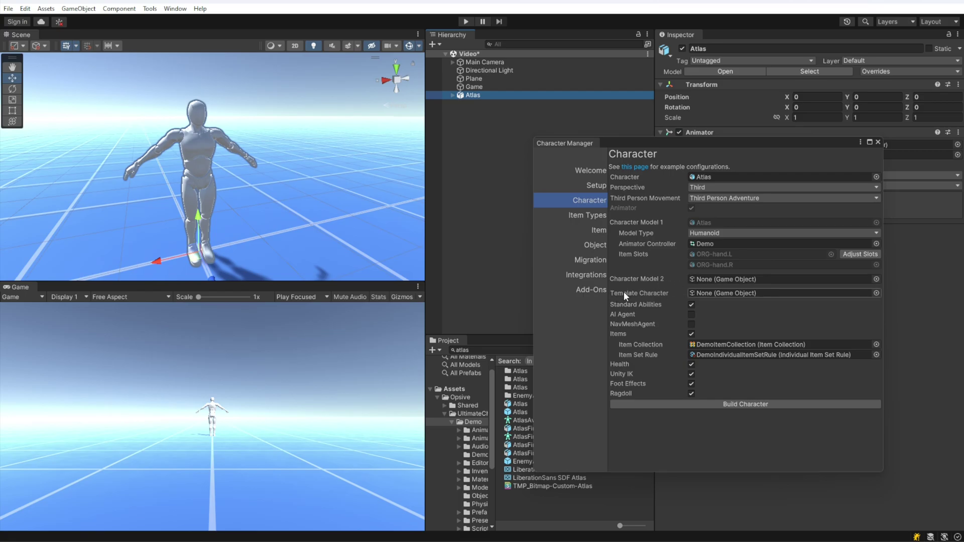
click(766, 458)
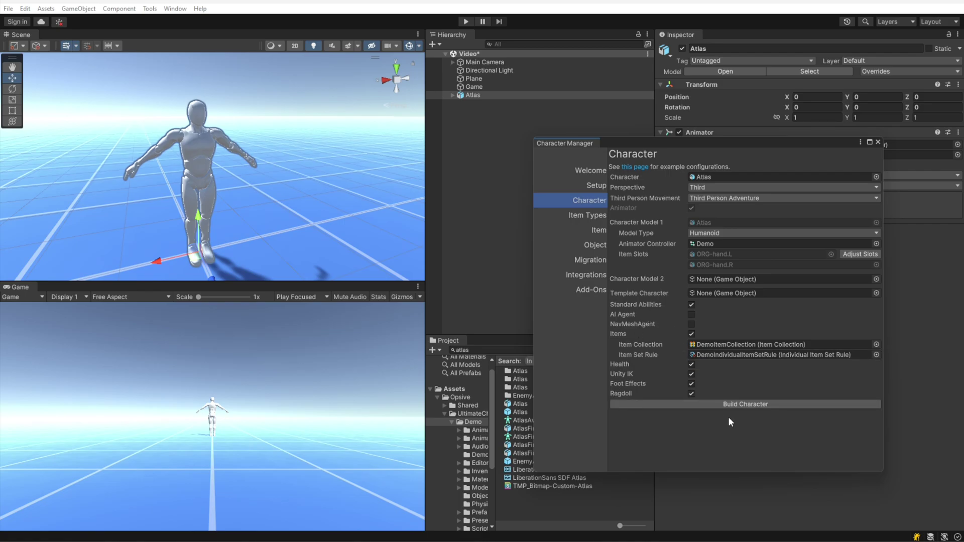
- Build the Atlas character and expand Atlas and its child model in the Hierarchy
click(736, 405)
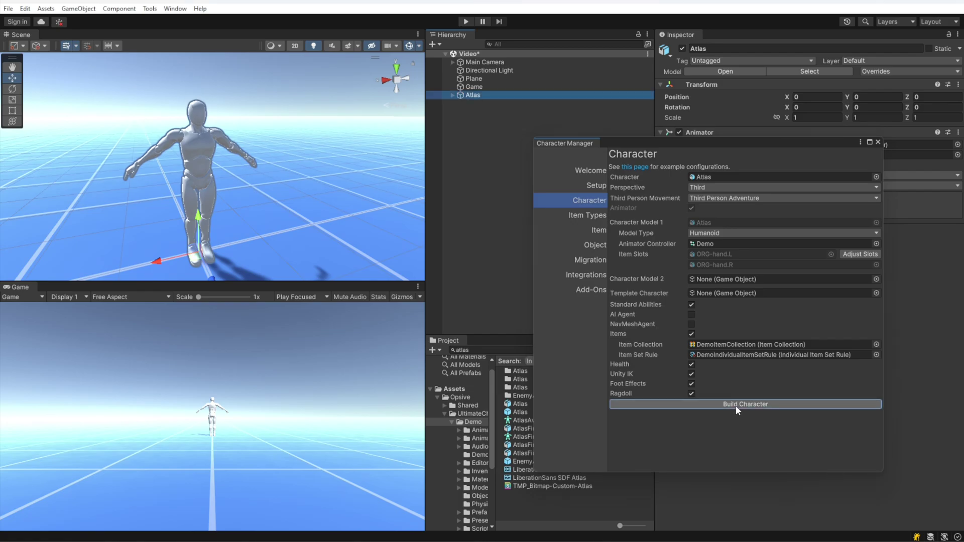
click(452, 95)
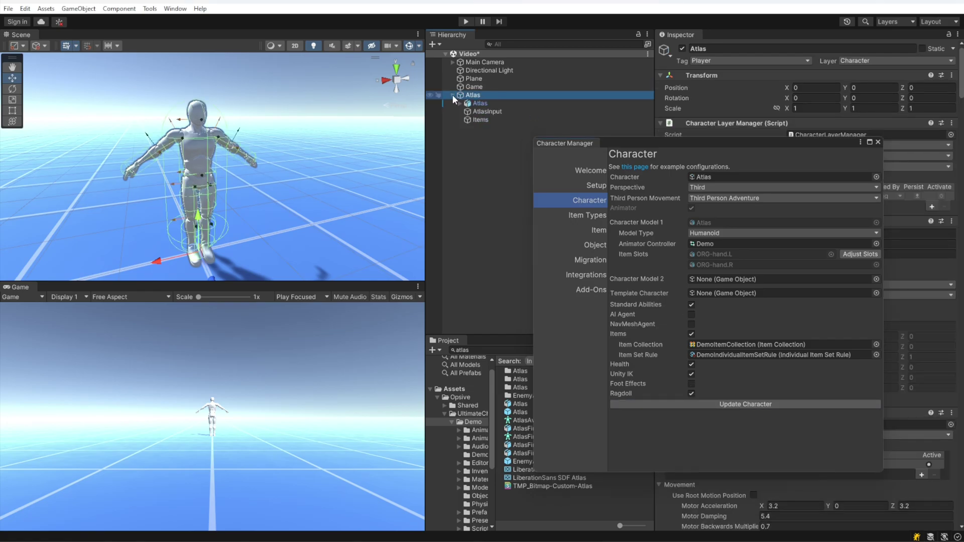
drag(615, 143, 963, 160)
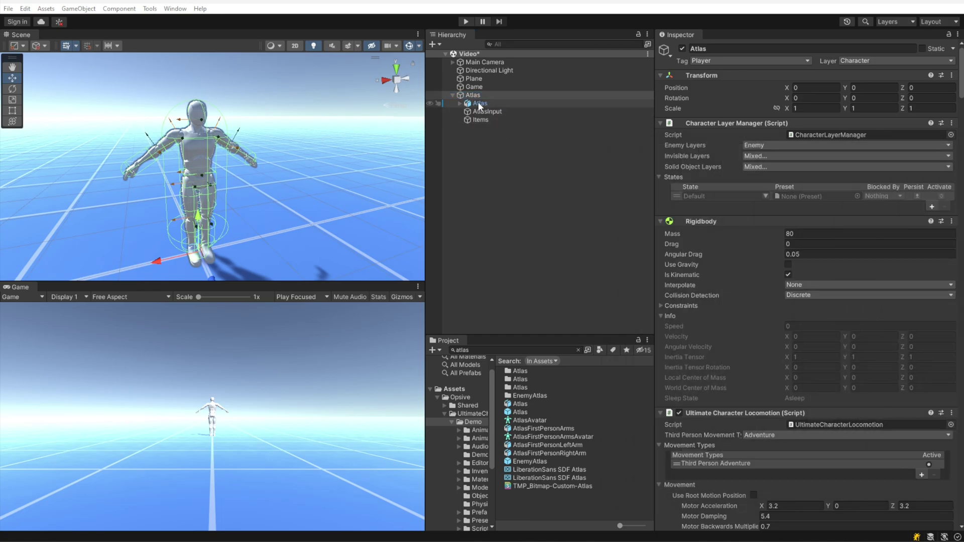
click(459, 103)
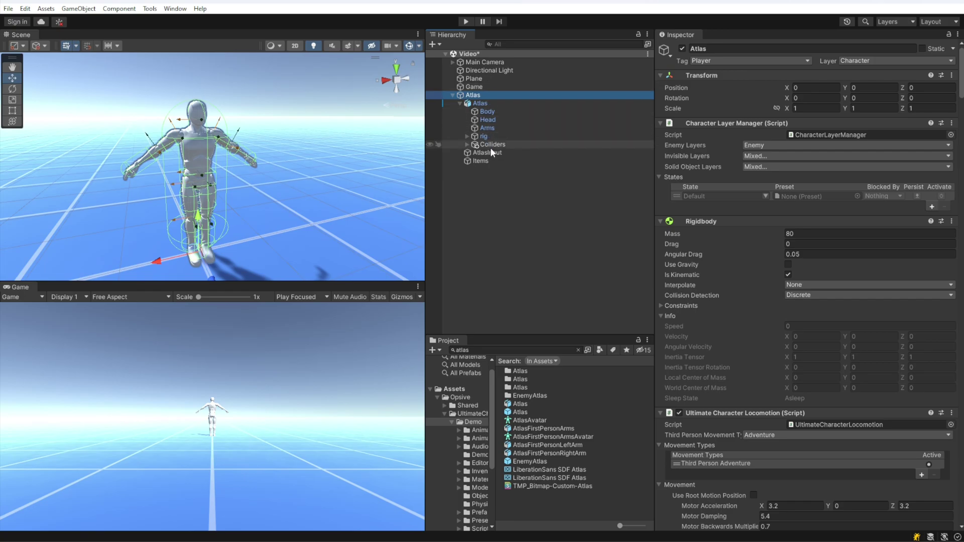
- Play the scene, walk Atlas around with the D, S and W keys, then show the Console
click(514, 208)
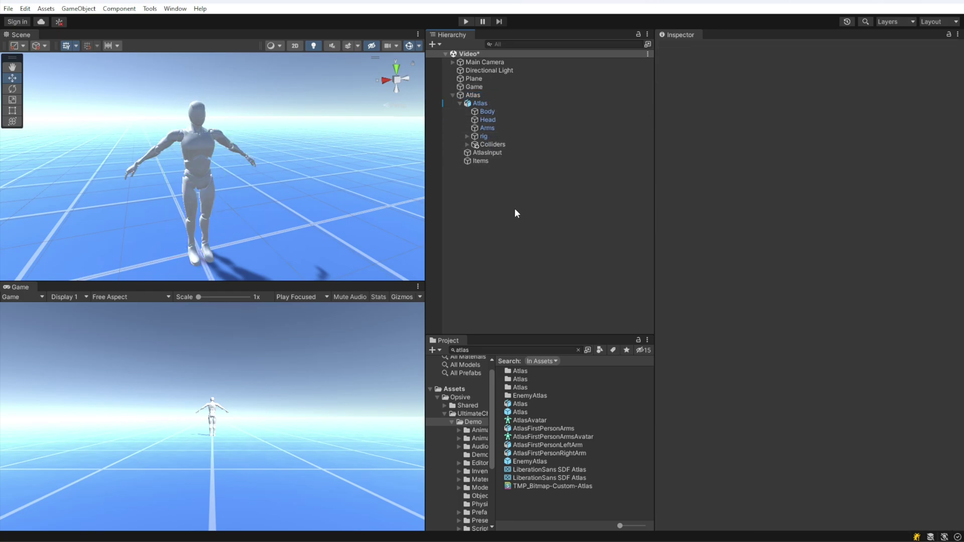
click(465, 22)
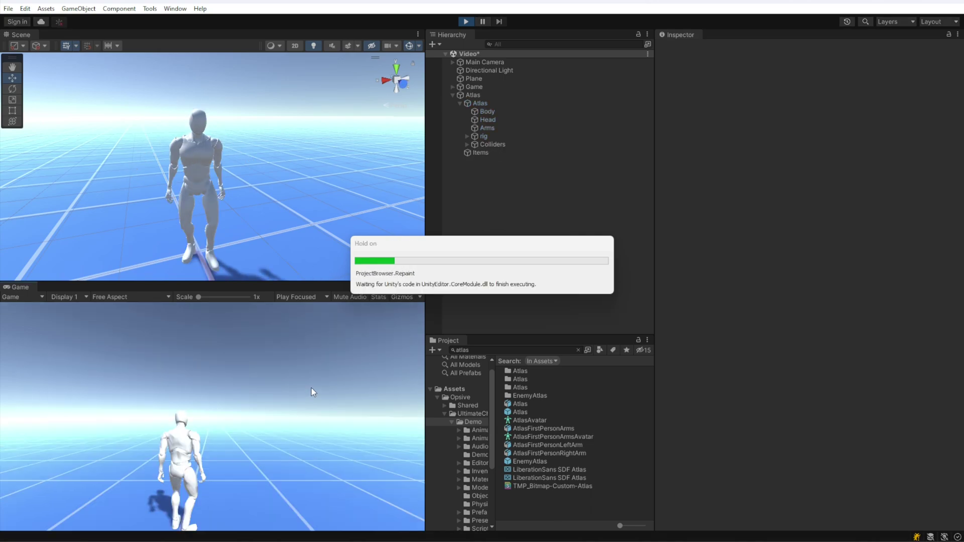
key(d)
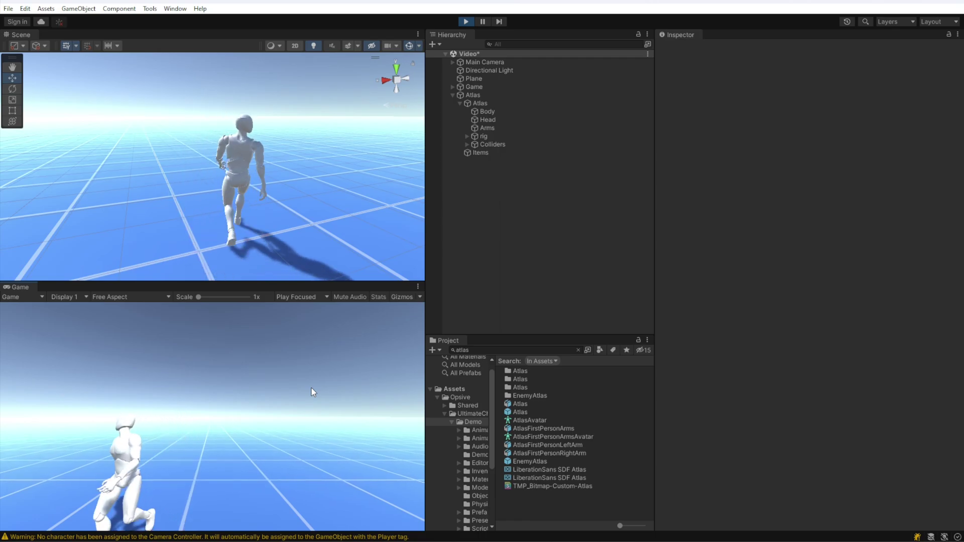
key(s)
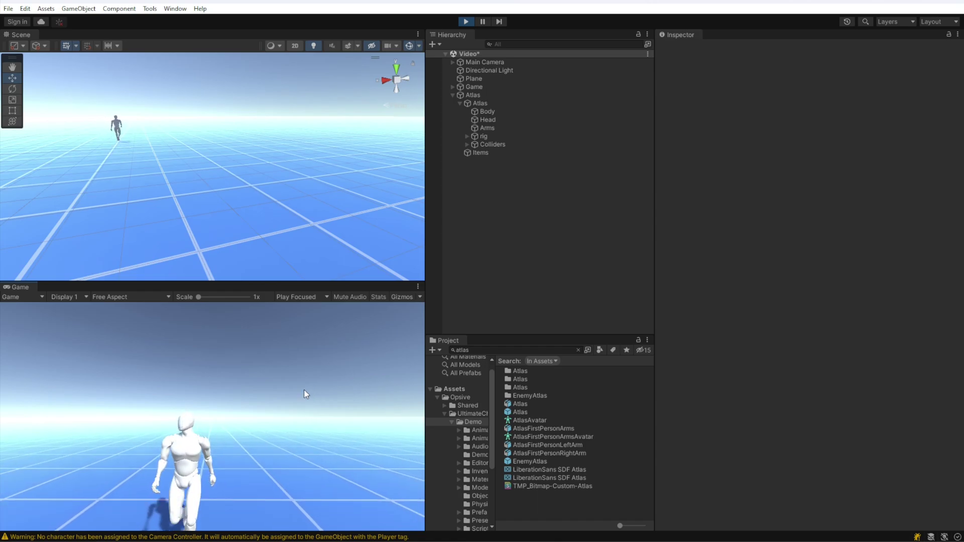
key(w)
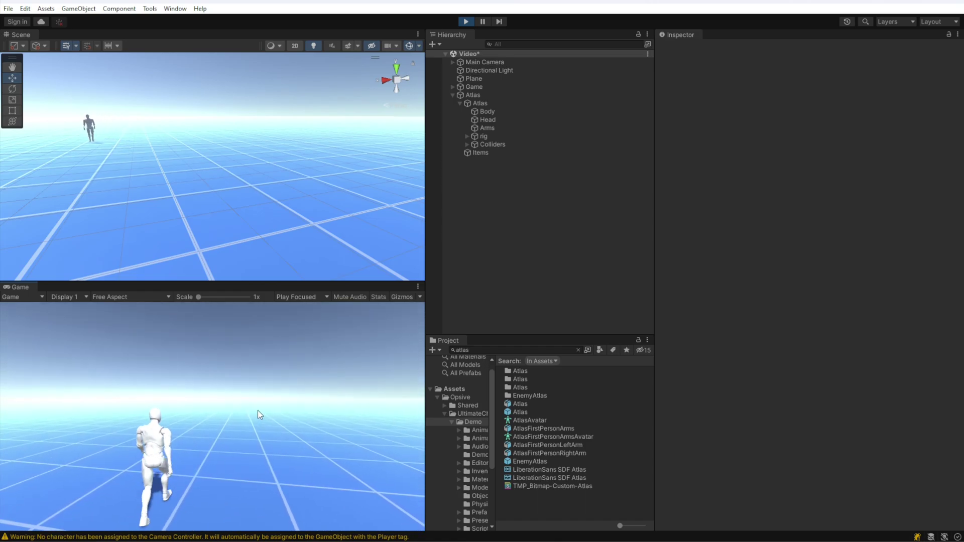
key(s)
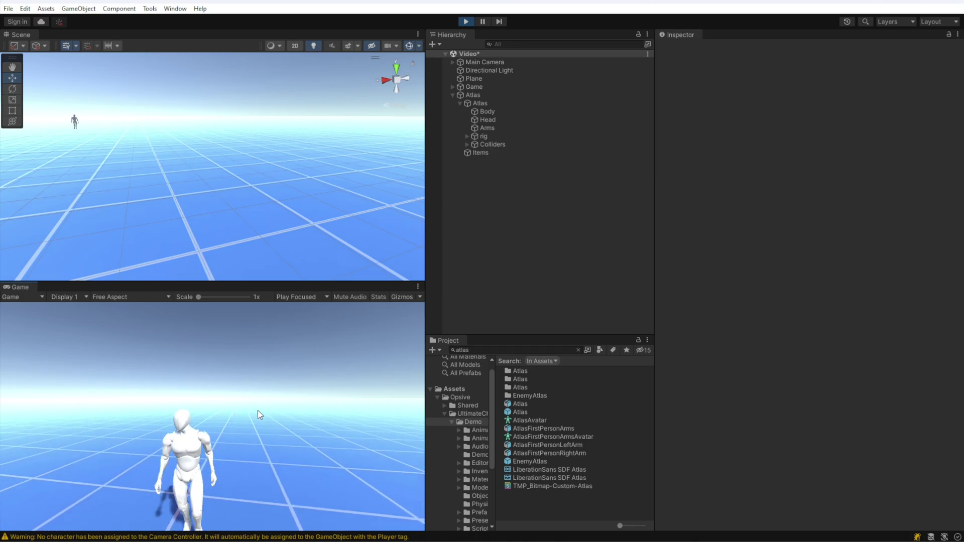
key(w)
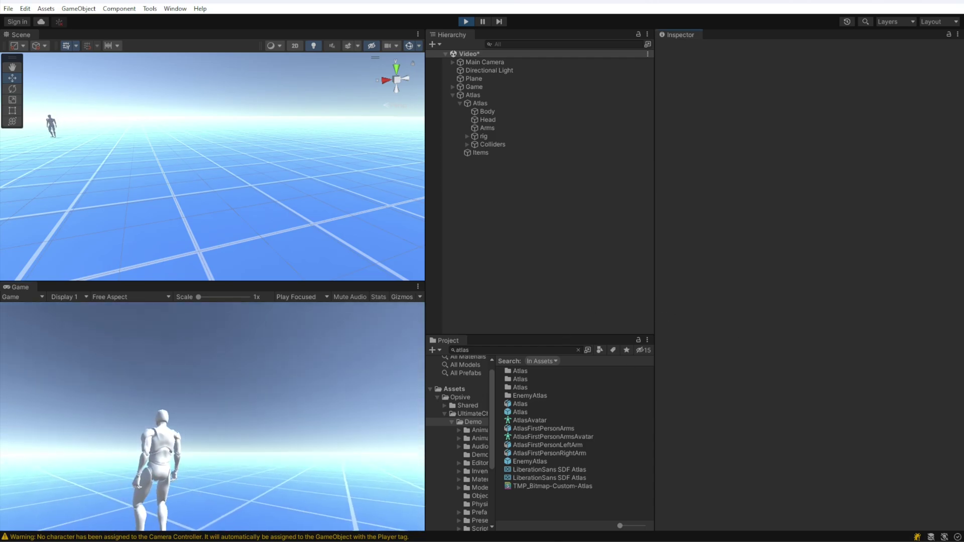
key(ctrl+shift+c)
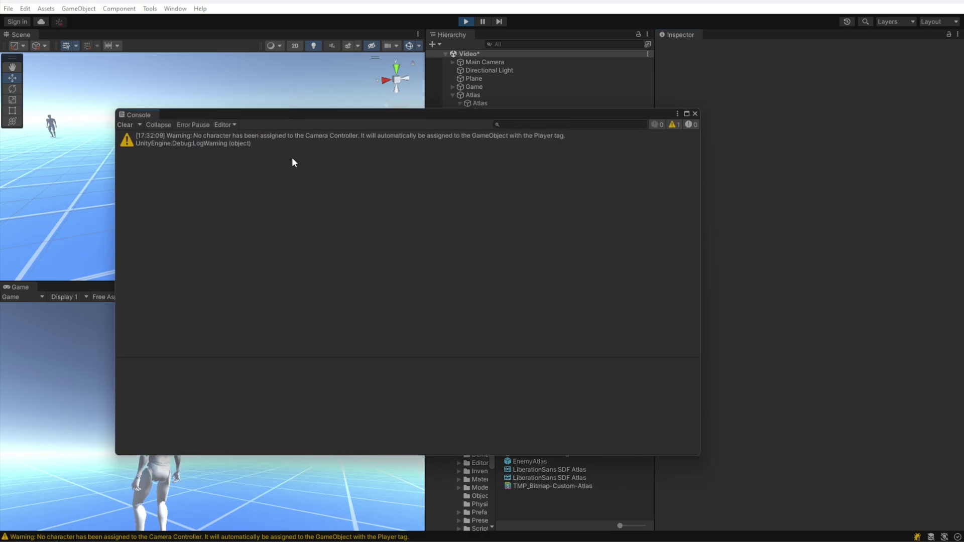
- Close the Console, stop Play, and assign Atlas to the Main Camera's Camera Controller Character field
drag(374, 115, 963, 146)
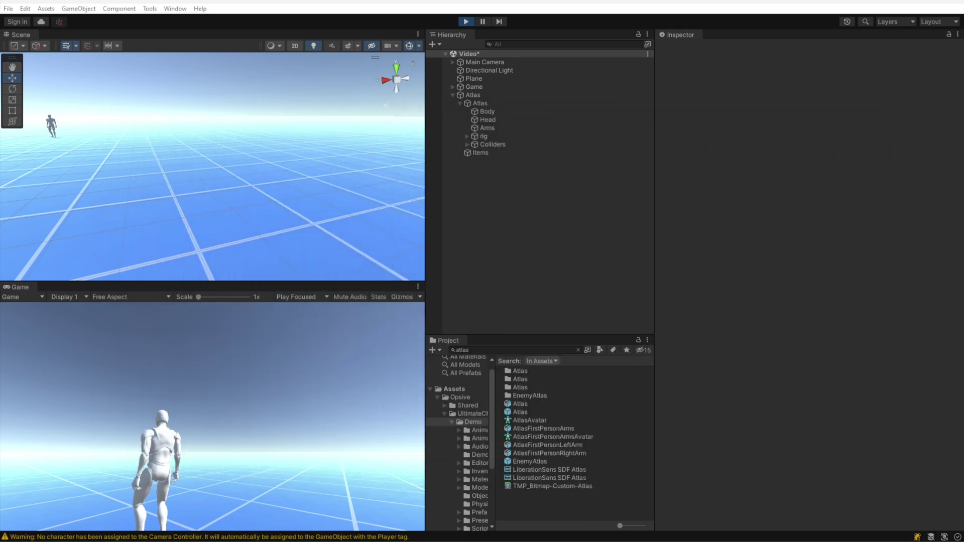
click(493, 62)
click(466, 22)
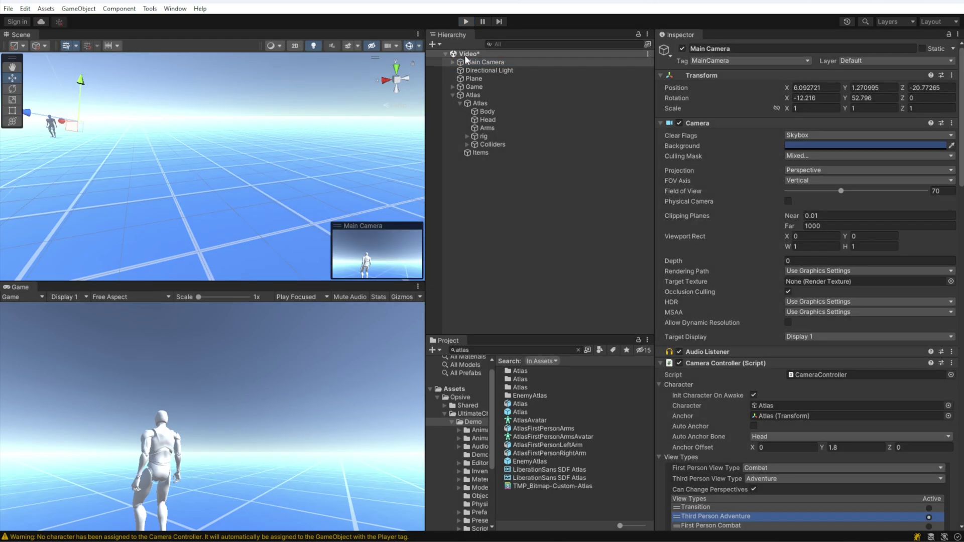
drag(471, 94, 796, 405)
- Play the scene again and confirm in the Console that the Camera Controller warning is gone
click(494, 260)
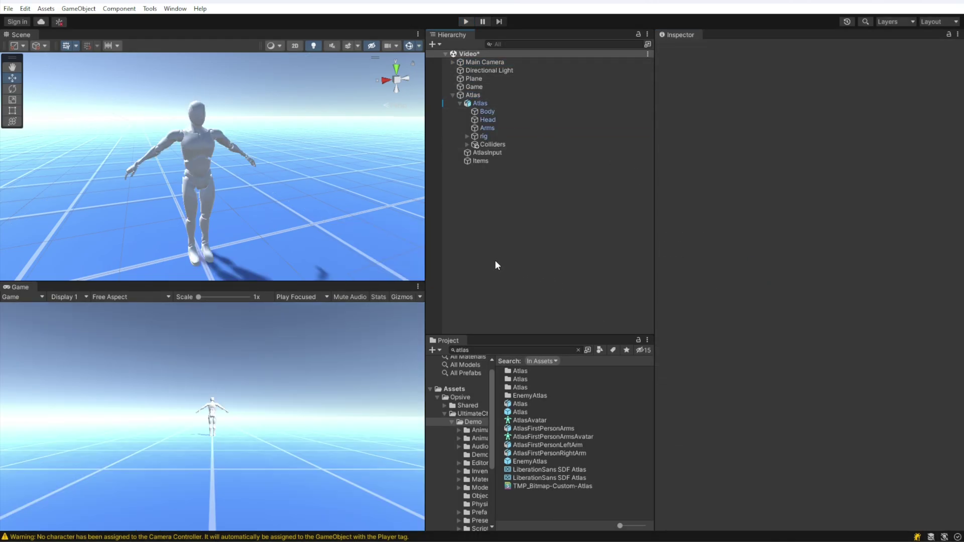
click(463, 23)
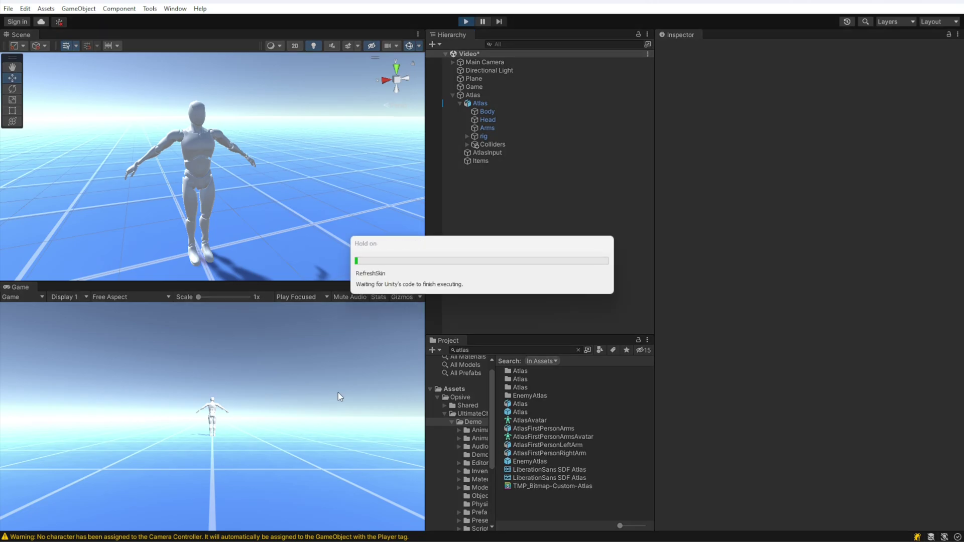
key(ctrl+shift+c)
drag(906, 158, 940, 159)
click(958, 163)
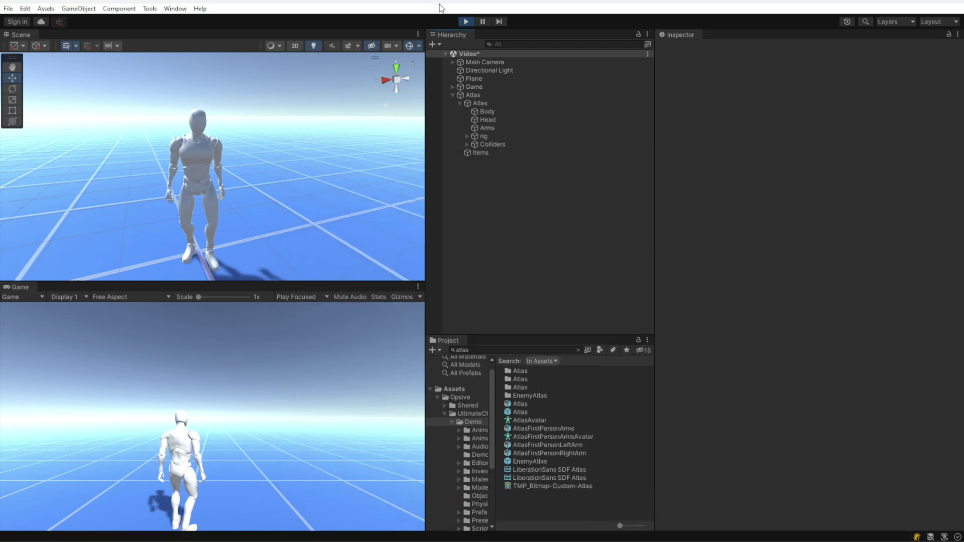